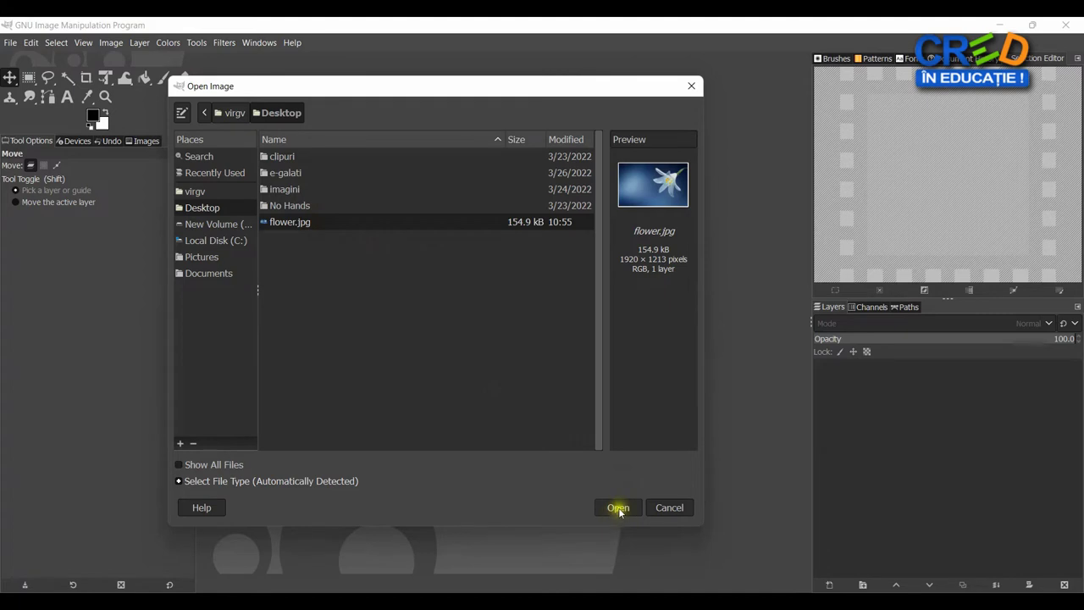
Open flower.jpg from the Desktop and shift its layer a little to the left on the canvas
click(621, 508)
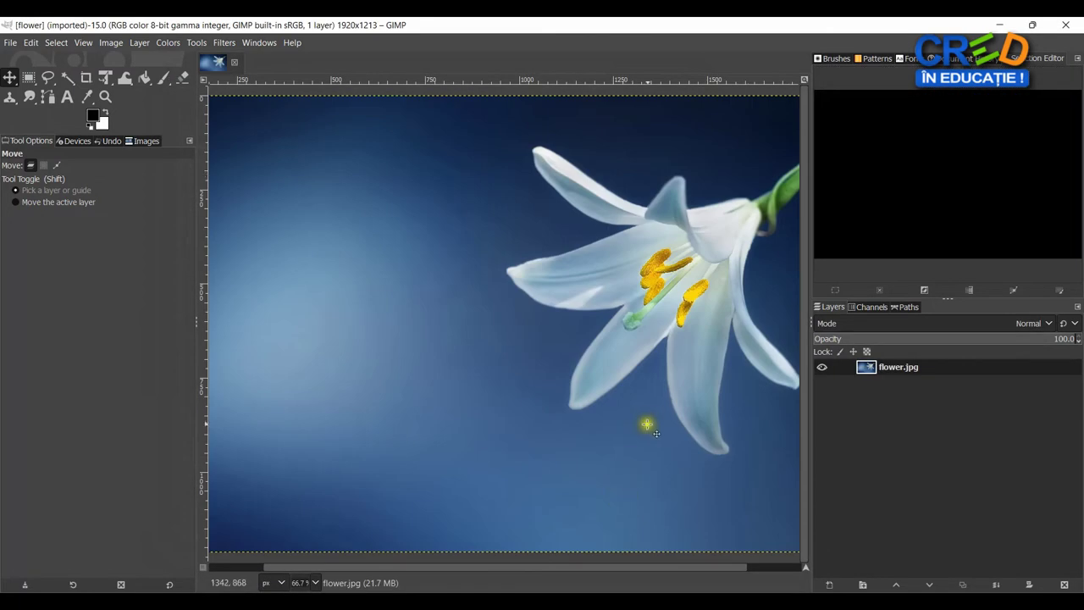
drag(664, 414, 605, 408)
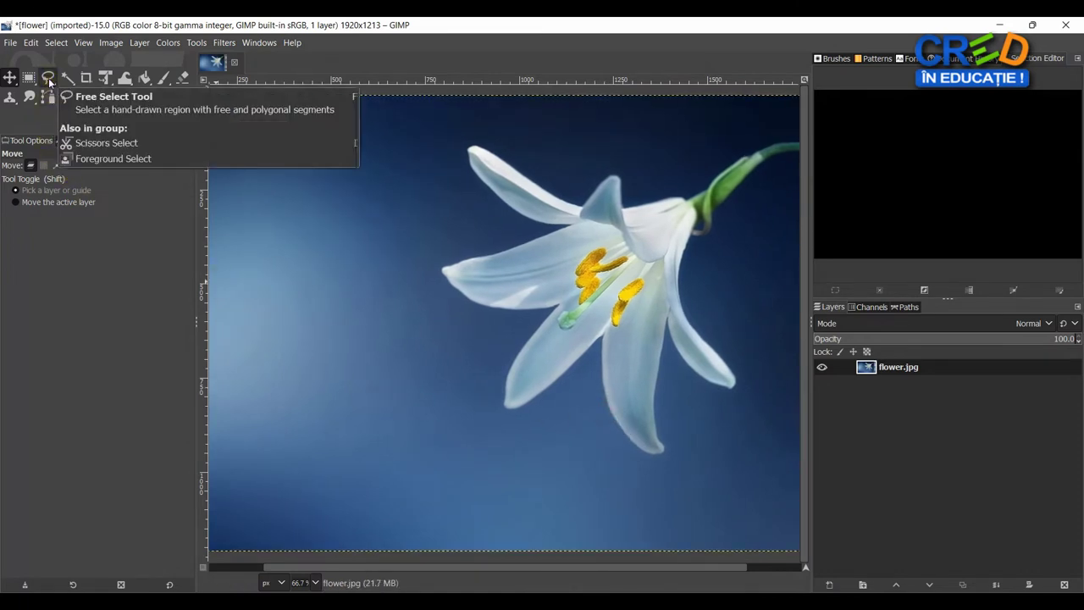
Trace the whole white flower and its green stem with the Free Select tool and close the outline into a selection
click(49, 78)
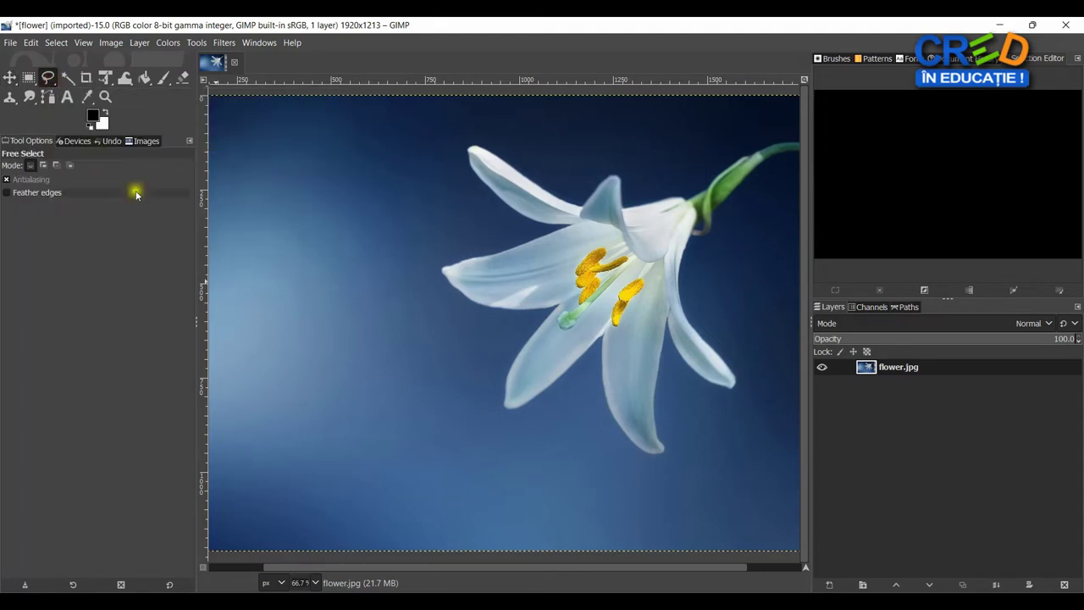
click(356, 283)
key(ctrl)
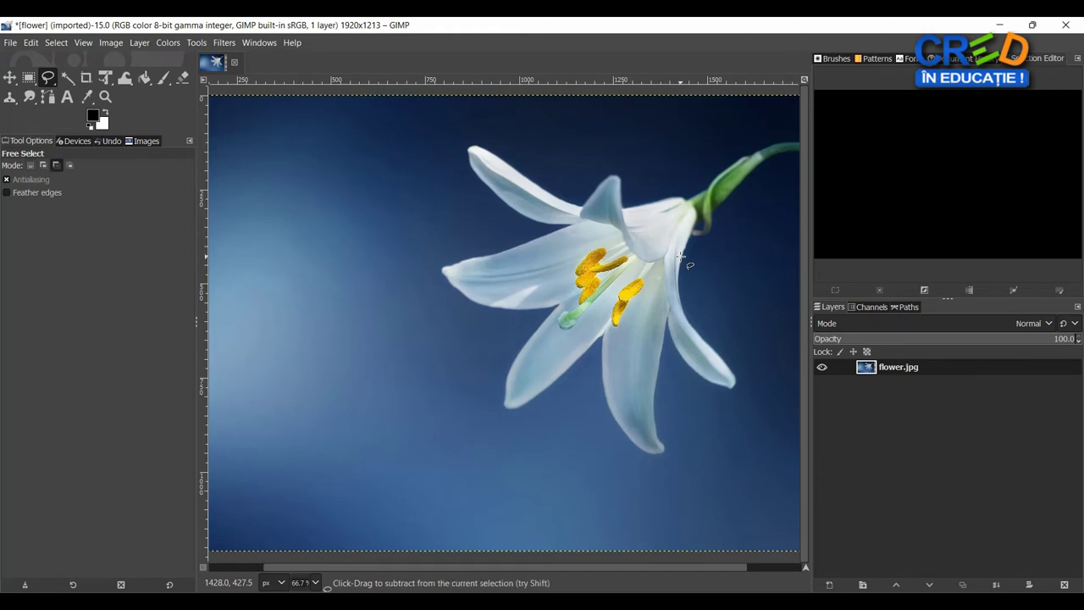
scroll(680, 255, up, 1)
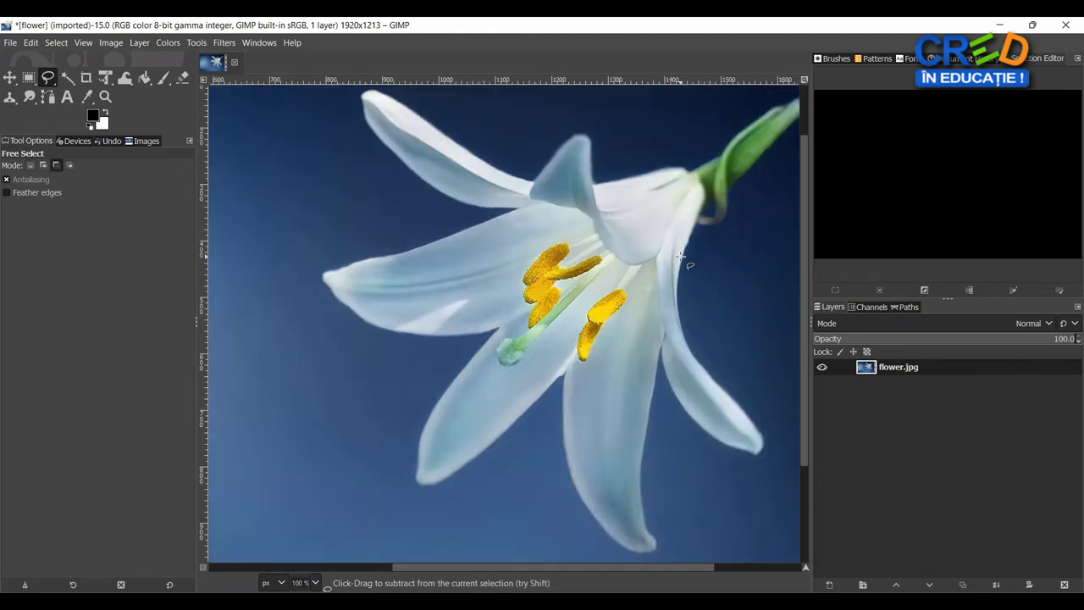
scroll(679, 256, up, 1)
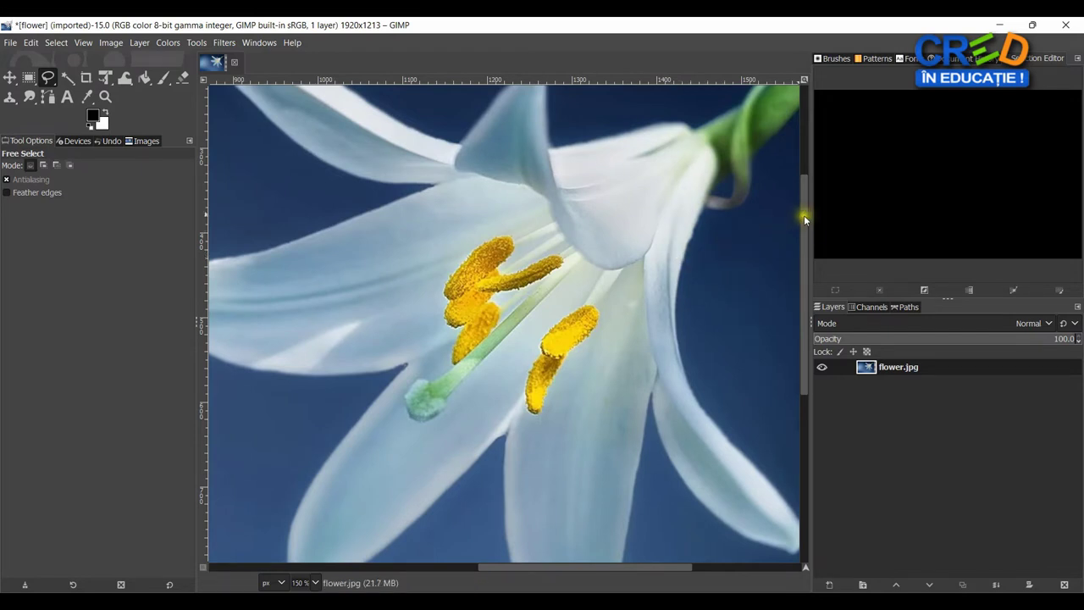
drag(804, 215, 802, 161)
drag(615, 565, 681, 565)
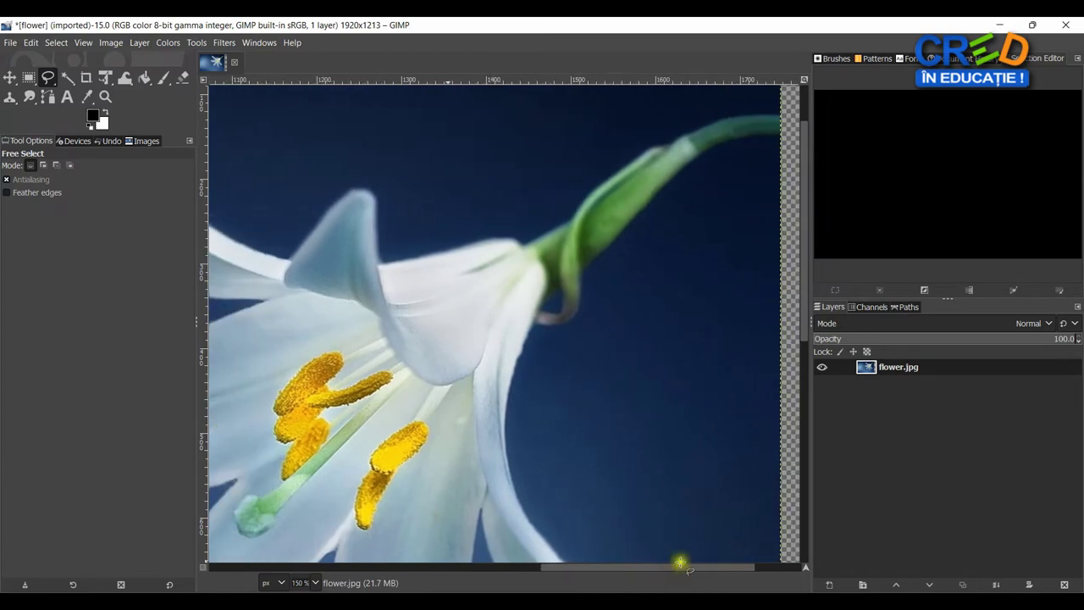
mouse_move(779, 123)
mouse_down()
mouse_move(734, 121)
mouse_move(654, 148)
mouse_move(534, 237)
mouse_move(386, 263)
mouse_move(375, 202)
mouse_move(353, 188)
mouse_move(299, 247)
mouse_move(567, 561)
mouse_move(500, 534)
mouse_move(535, 251)
mouse_move(332, 124)
mouse_move(312, 130)
mouse_move(335, 195)
mouse_move(382, 239)
mouse_move(476, 296)
mouse_move(518, 297)
mouse_move(382, 365)
mouse_move(274, 391)
mouse_move(258, 413)
mouse_move(343, 476)
mouse_move(453, 491)
mouse_move(514, 478)
mouse_move(756, 510)
mouse_move(626, 383)
mouse_move(426, 330)
mouse_move(397, 441)
mouse_move(419, 463)
mouse_move(504, 403)
mouse_move(610, 300)
mouse_move(621, 419)
mouse_move(655, 508)
mouse_move(779, 477)
mouse_move(725, 436)
mouse_move(751, 417)
mouse_move(730, 318)
mouse_move(751, 205)
mouse_up()
scroll(359, 191, left, 5)
scroll(513, 476, down, 5)
scroll(653, 506, down, 3)
scroll(750, 206, right, 5)
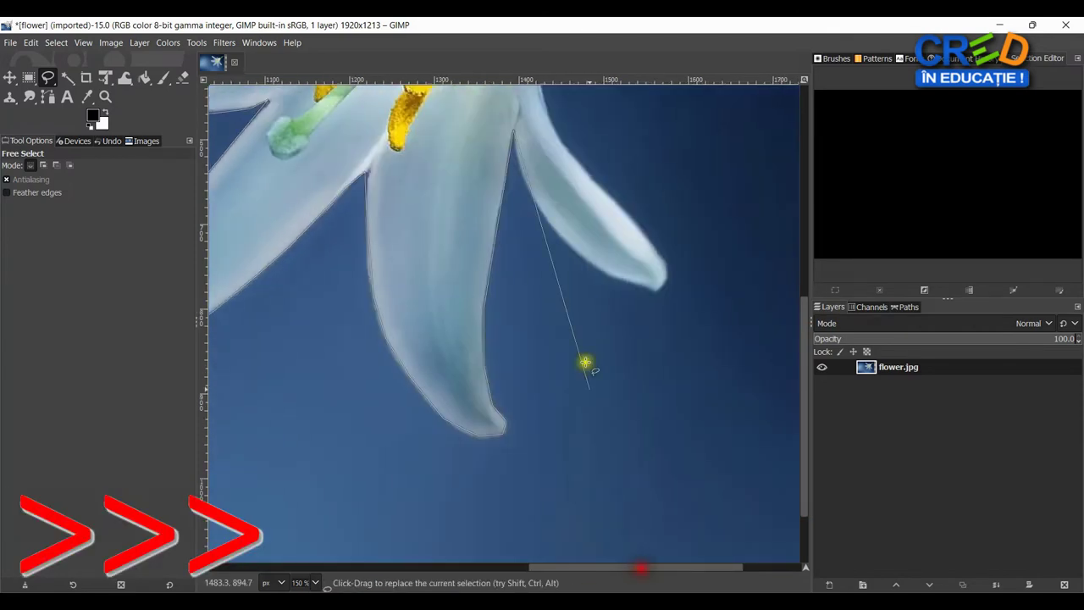
mouse_move(514, 169)
mouse_down()
mouse_move(576, 251)
mouse_move(660, 264)
mouse_up()
scroll(805, 355, up, 6)
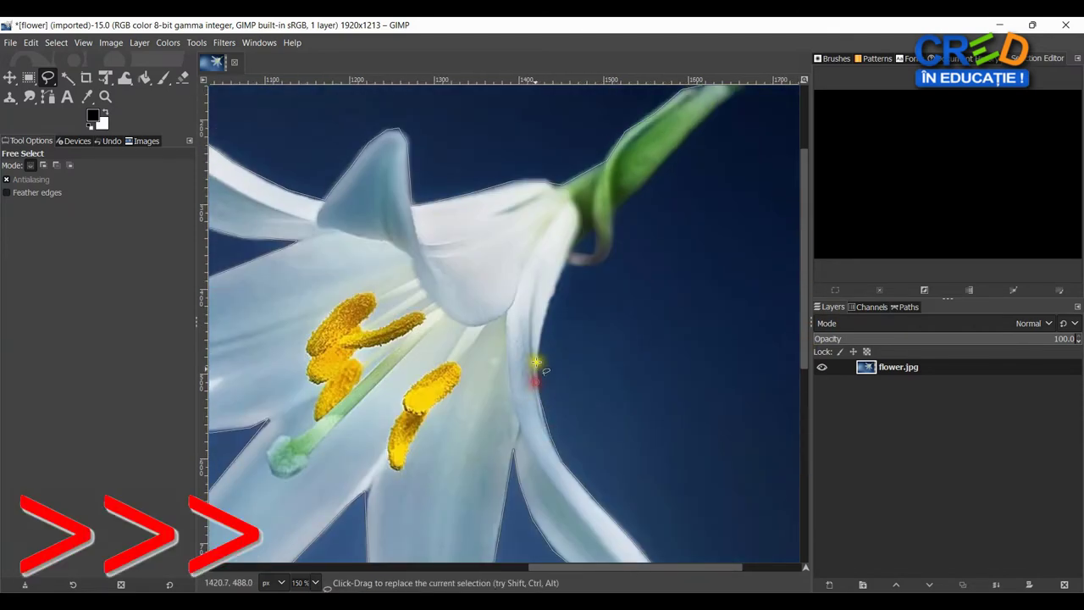
mouse_move(534, 363)
mouse_down()
mouse_move(548, 296)
mouse_move(607, 255)
mouse_move(614, 213)
mouse_move(730, 108)
mouse_move(795, 162)
mouse_move(746, 219)
mouse_move(788, 210)
mouse_move(652, 197)
mouse_up()
key(Return)
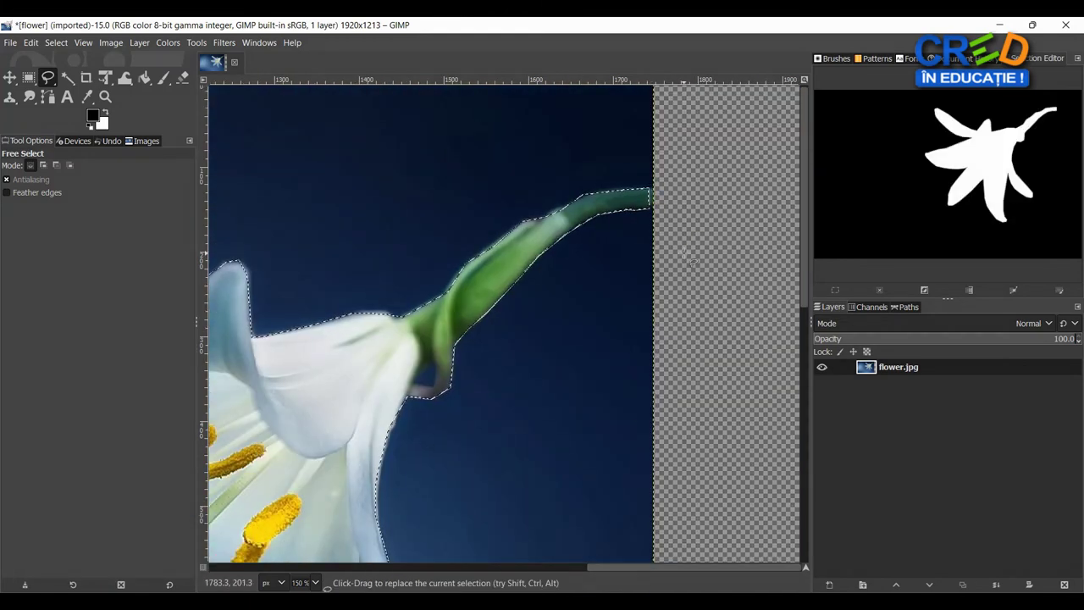
click(693, 272)
Add an alpha channel to the flower.jpg layer
click(920, 362)
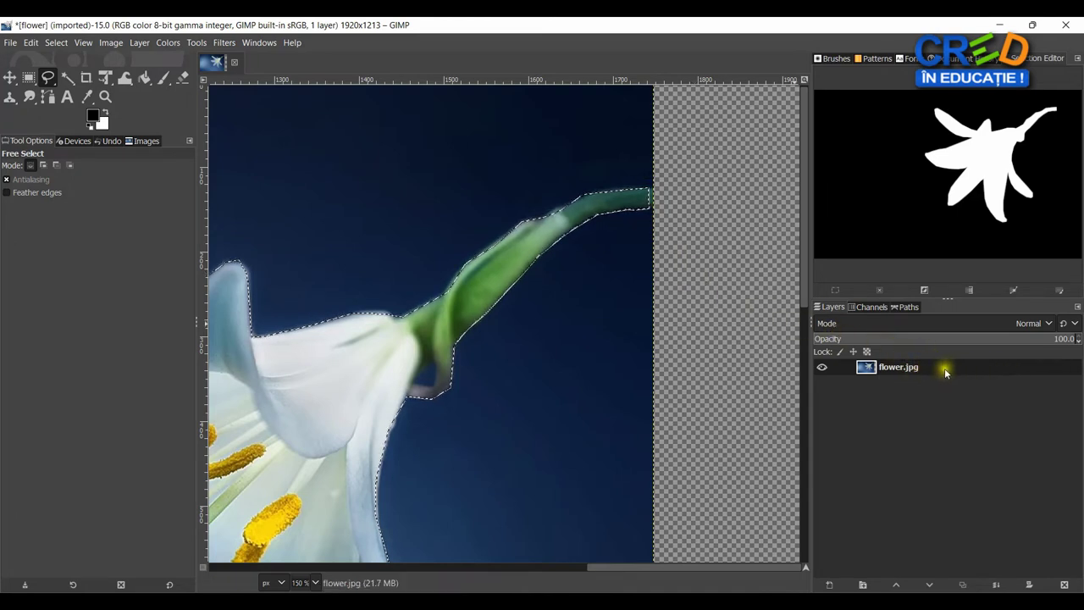
right_click(943, 369)
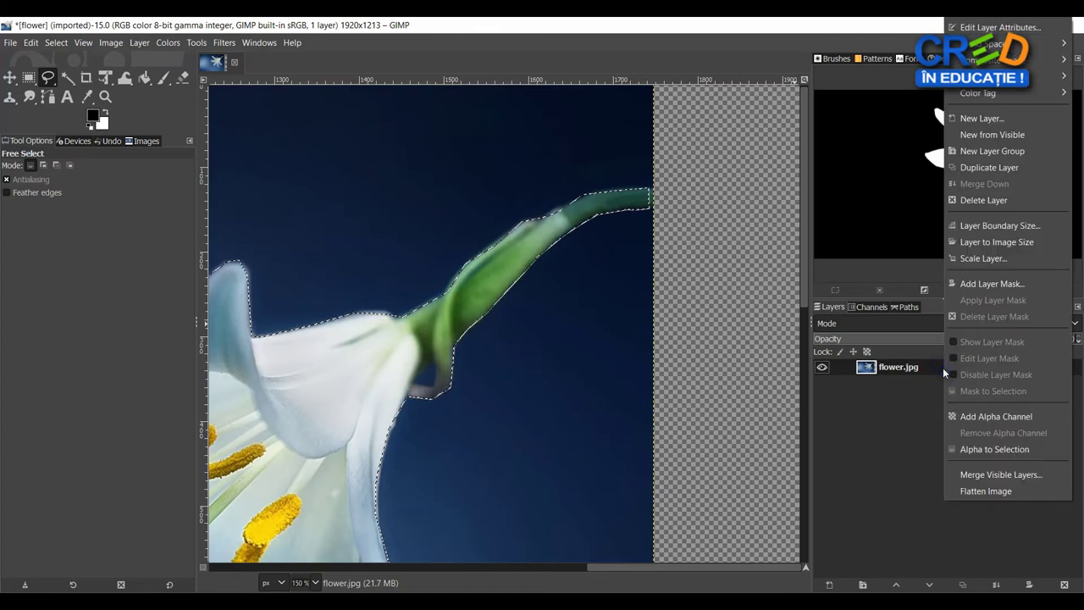
click(1000, 420)
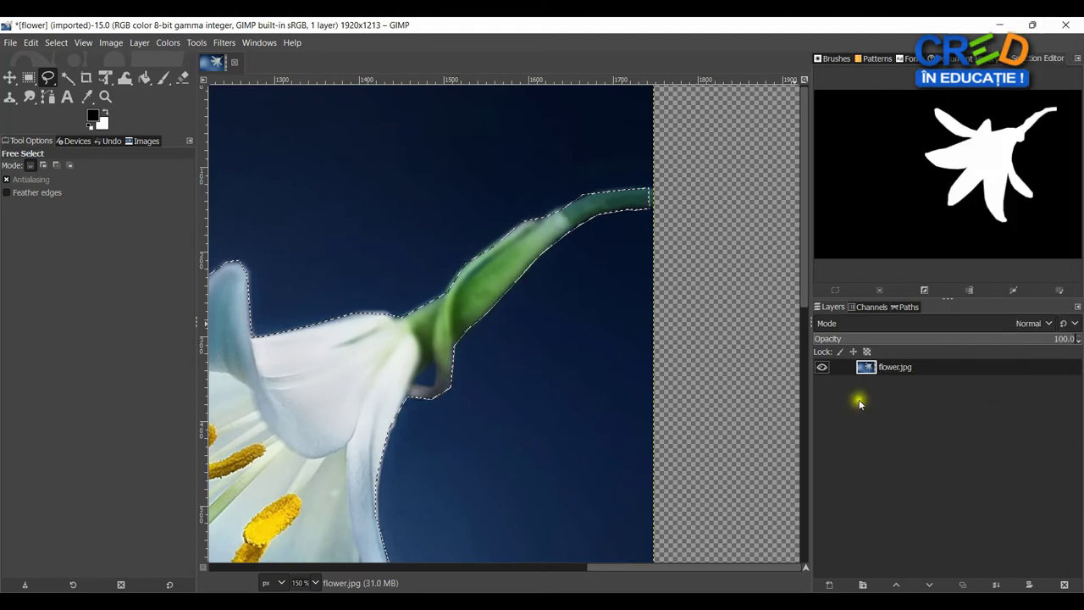
Invert the flower selection and delete the blue background around the flower
drag(692, 569, 560, 565)
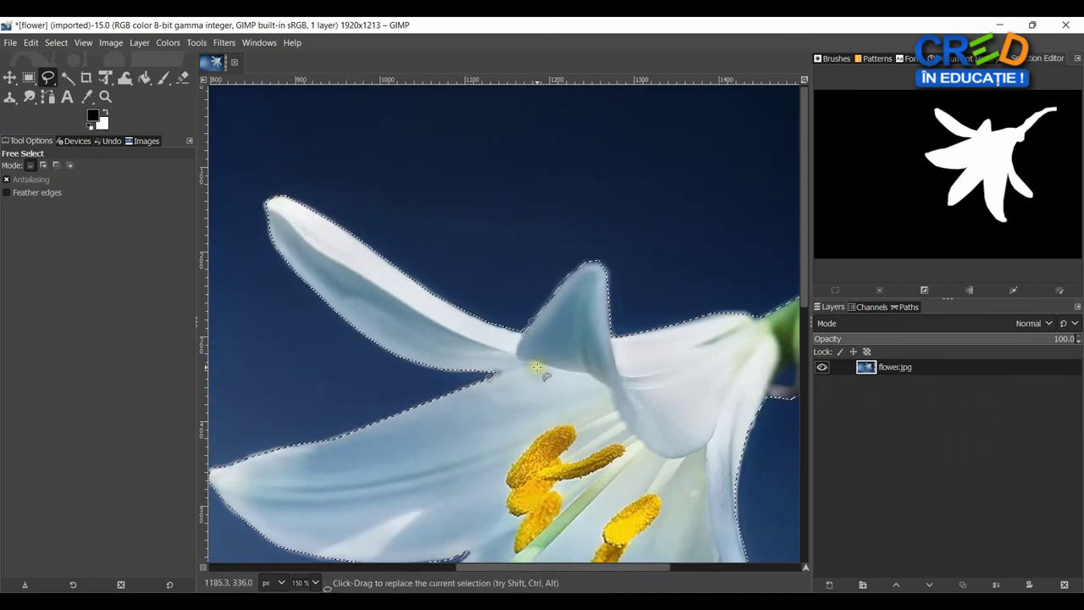
scroll(537, 373, down, 4)
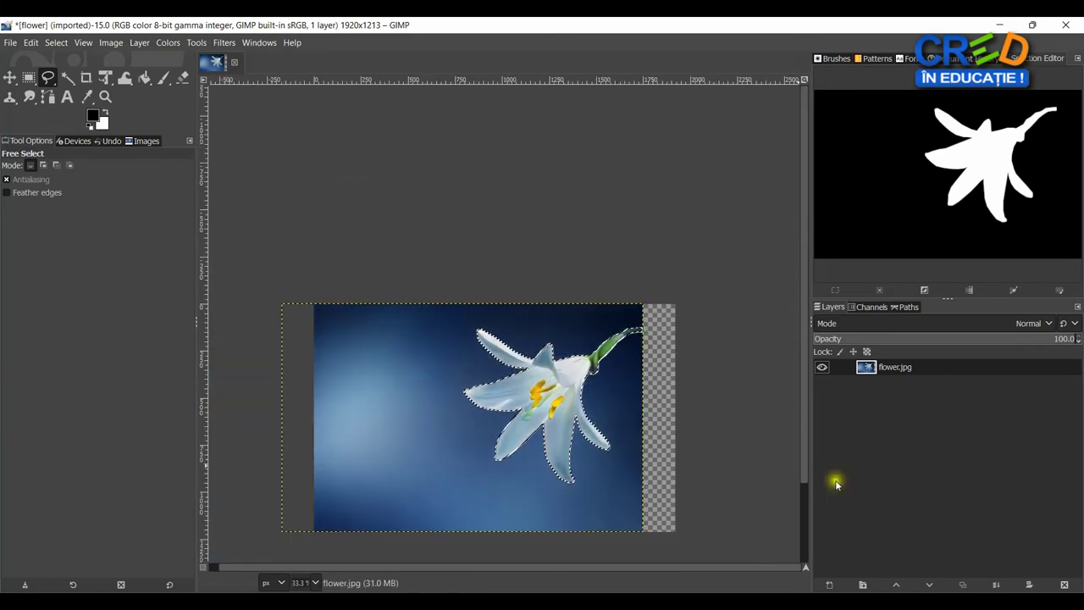
drag(800, 446, 803, 471)
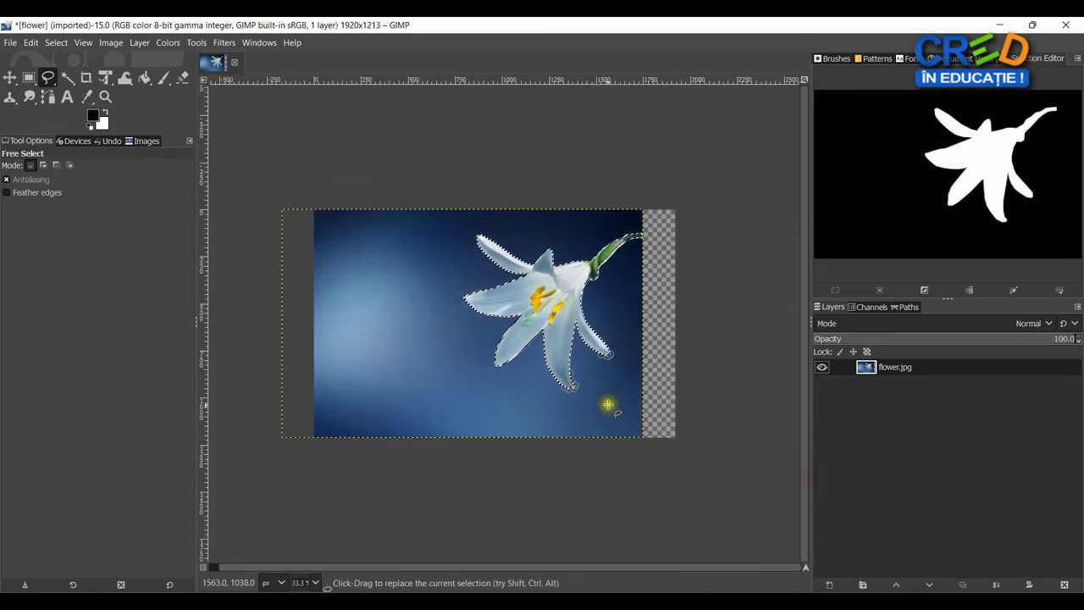
scroll(604, 403, up, 2)
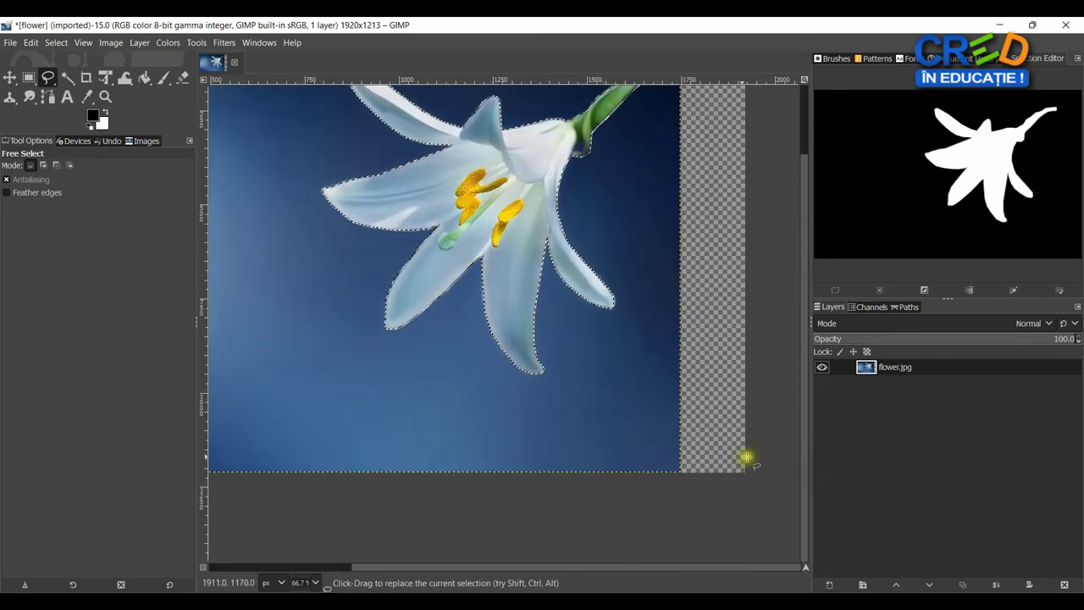
drag(801, 437, 797, 326)
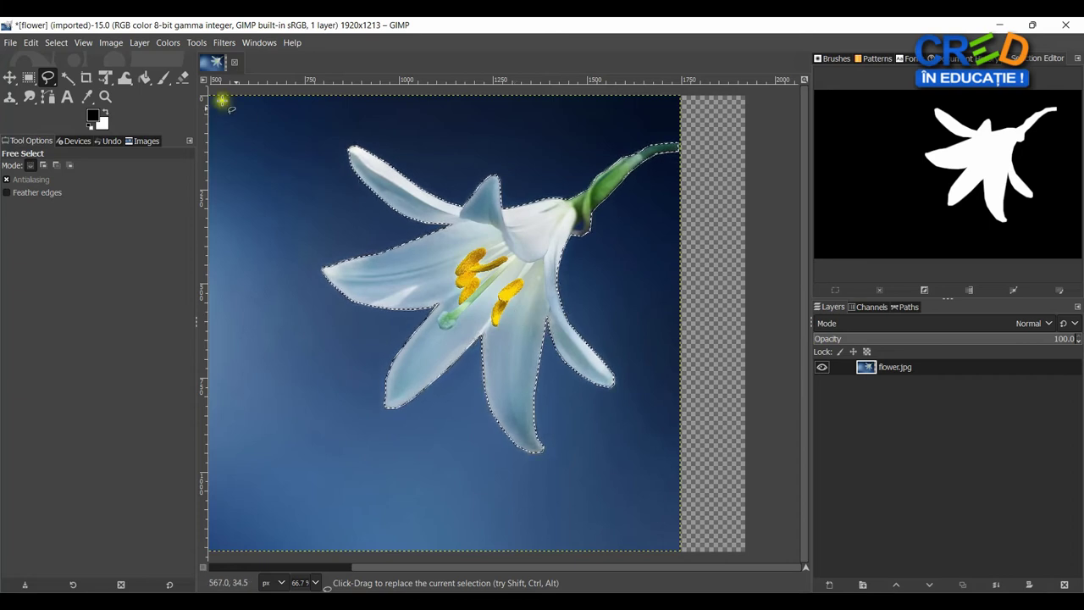
click(57, 44)
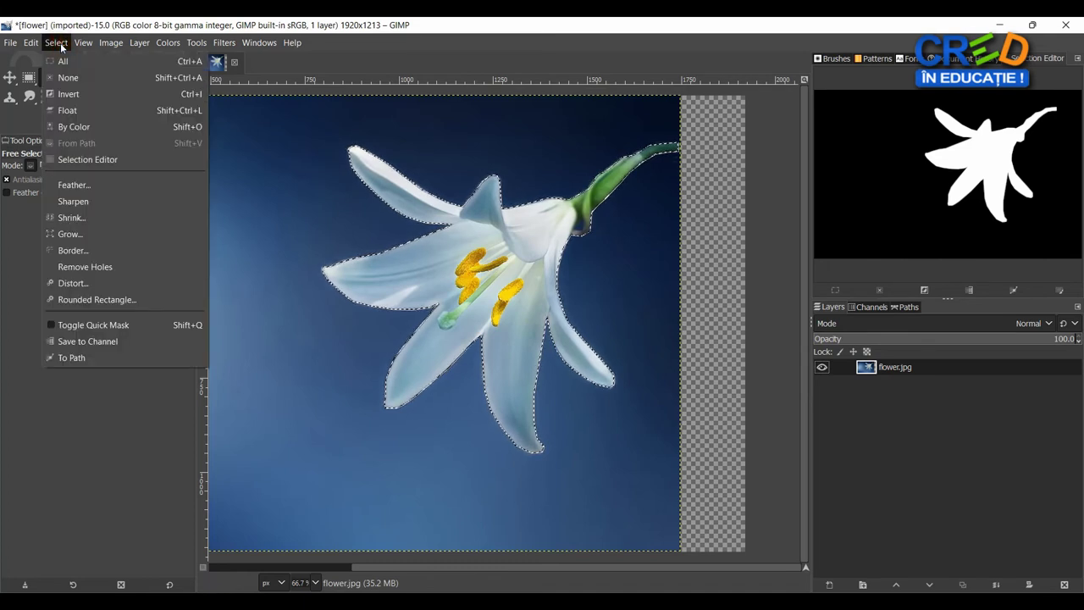
click(86, 99)
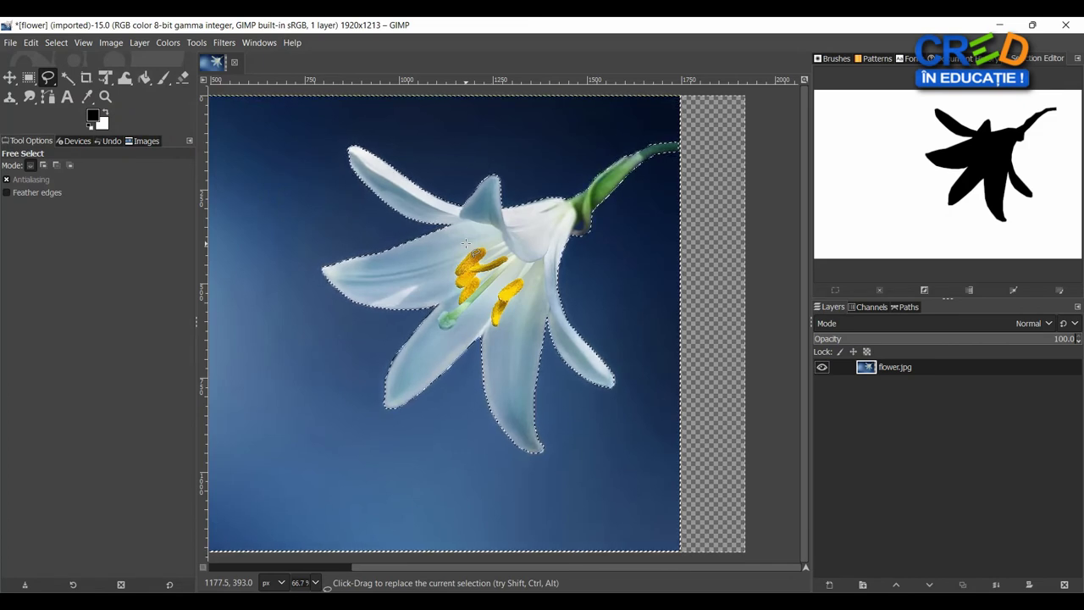
key(Delete)
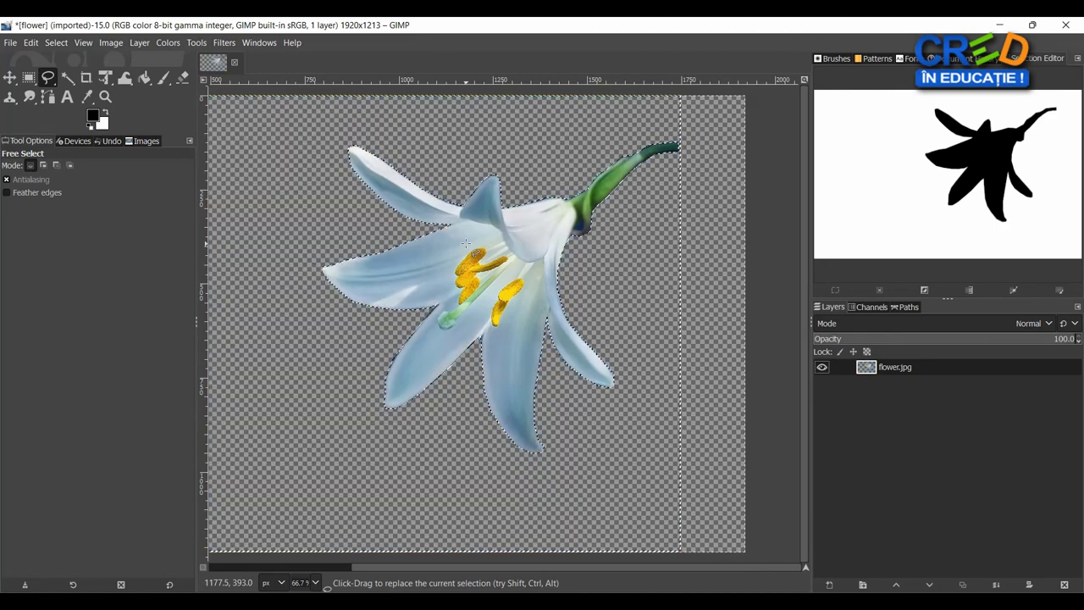
Duplicate the image and select the entire canvas of the copy
key(ctrl+d)
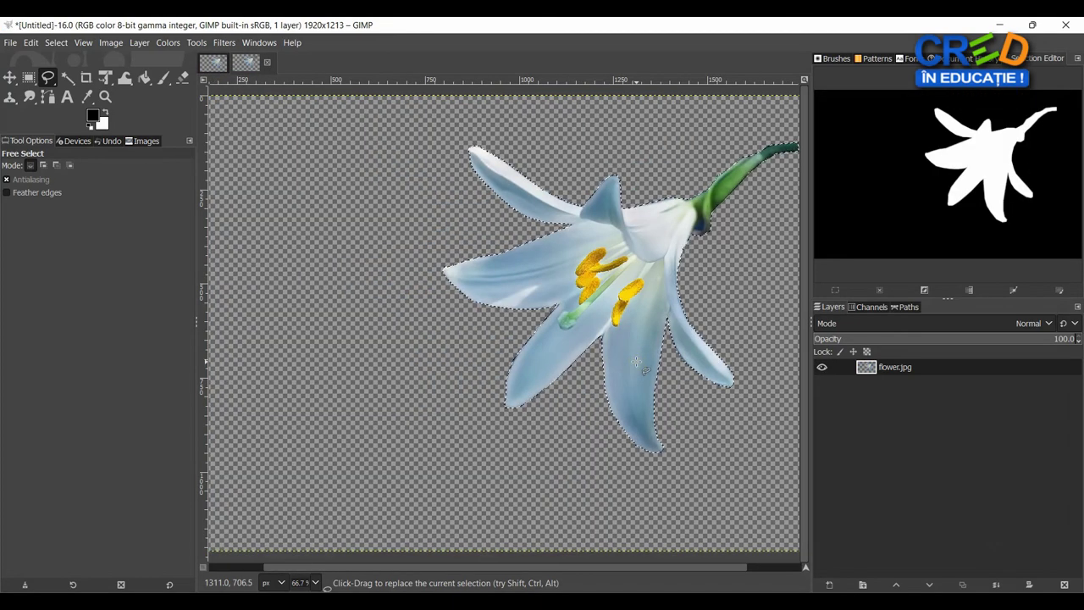
key(ctrl+a)
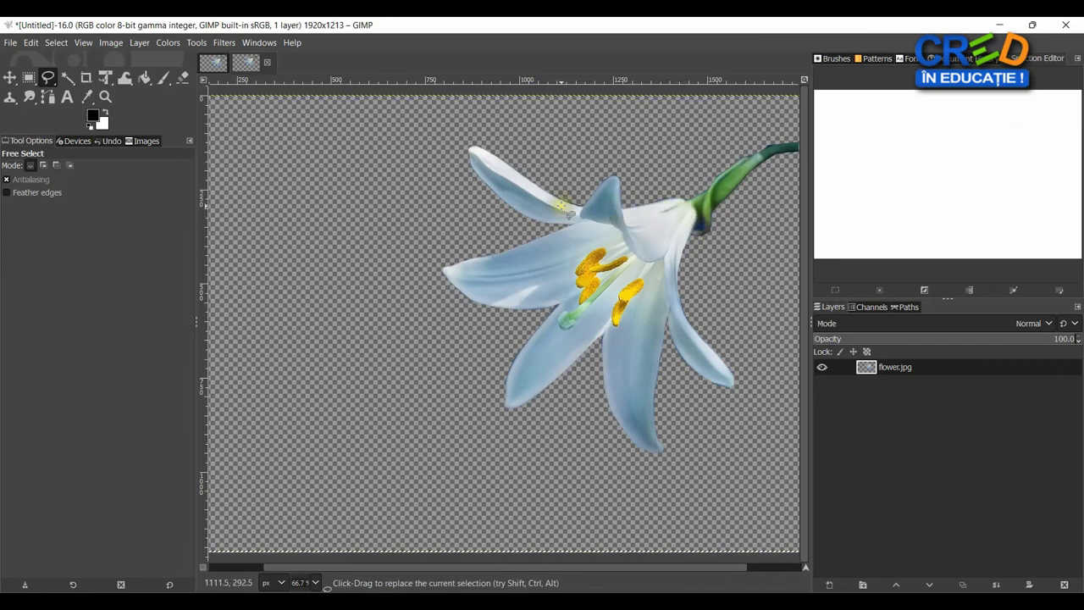
scroll(563, 212, down, 2)
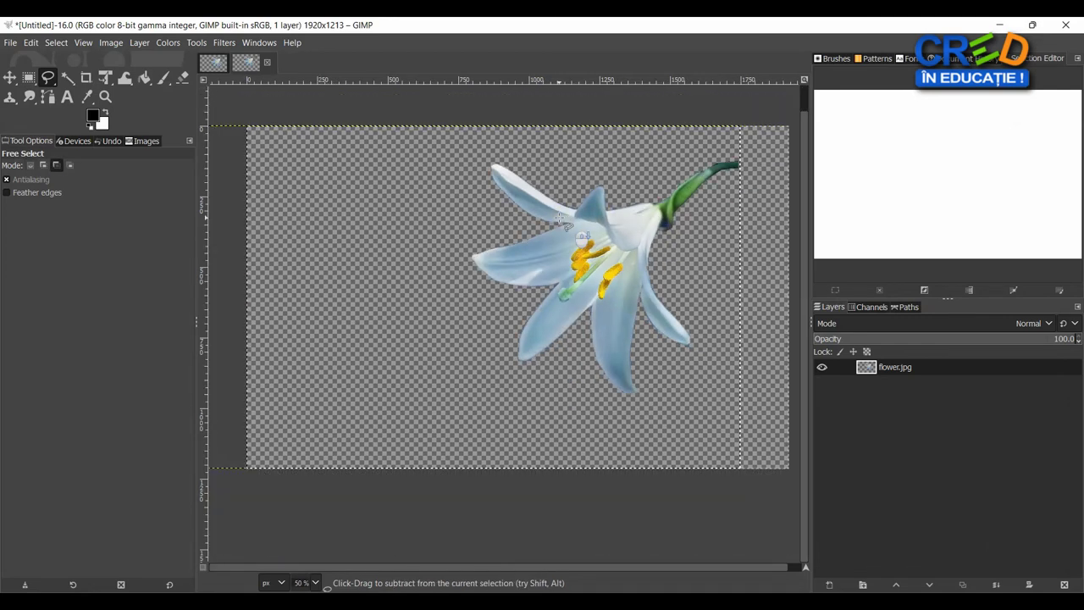
scroll(568, 225, up, 2)
scroll(566, 224, down, 1)
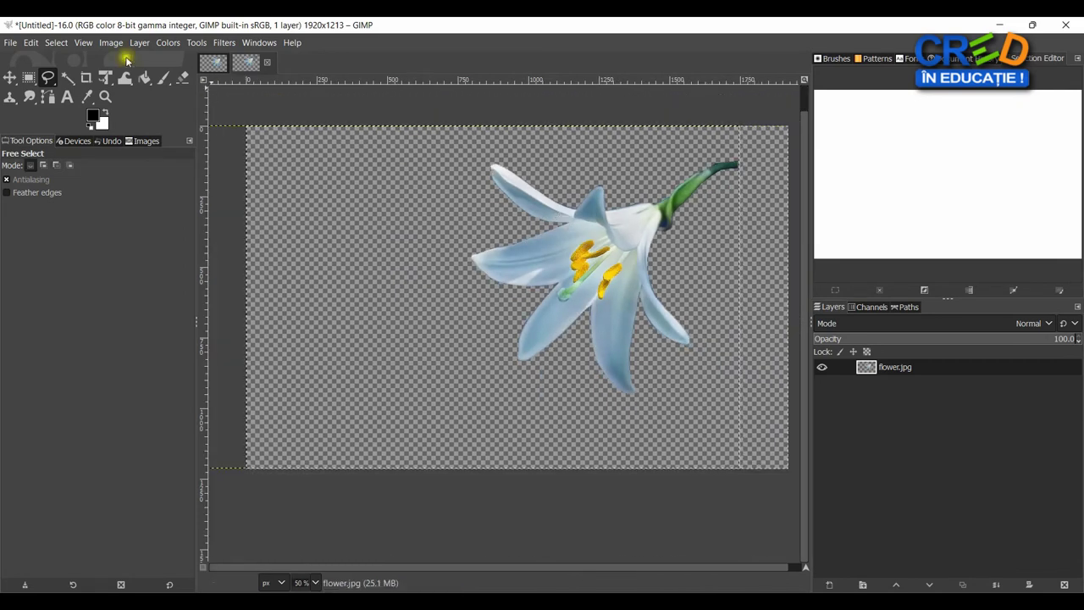
Export the cut-out flower to the Desktop as Untitled.png, using the PNG image file type and the default PNG options
click(10, 44)
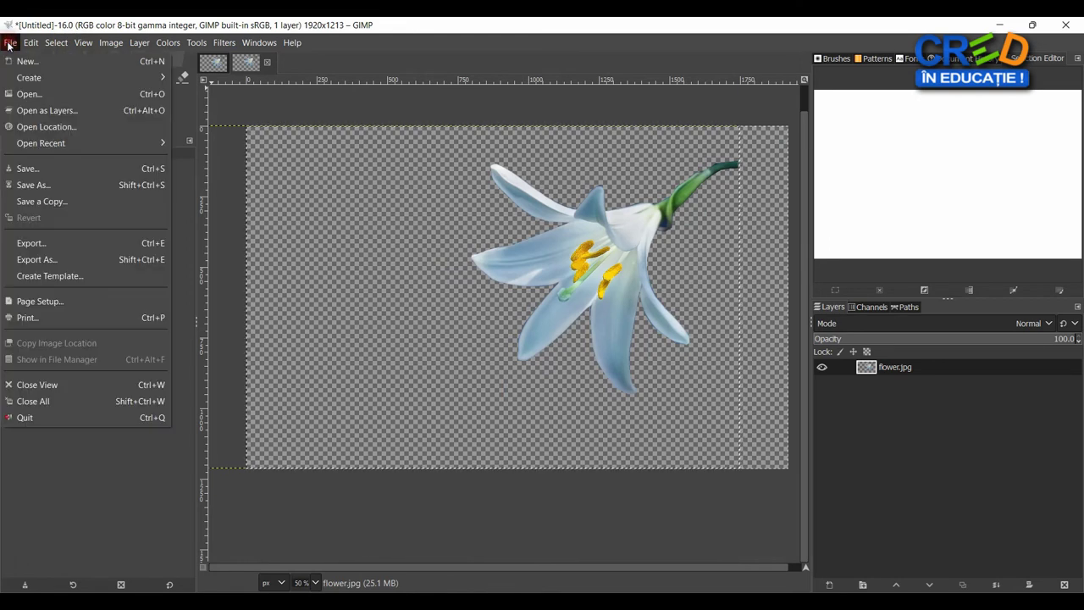
click(59, 261)
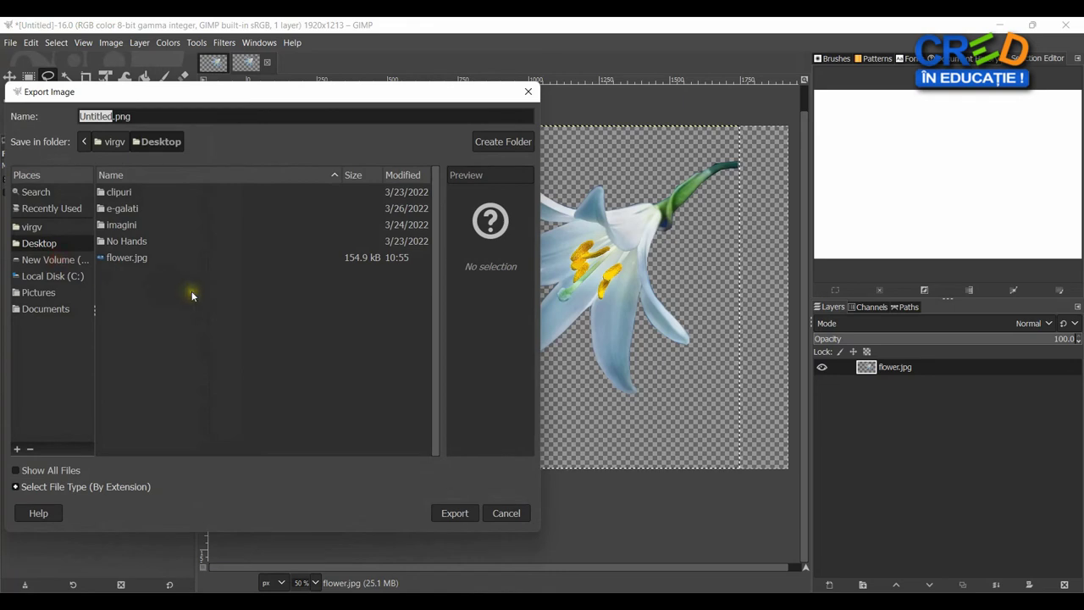
click(118, 486)
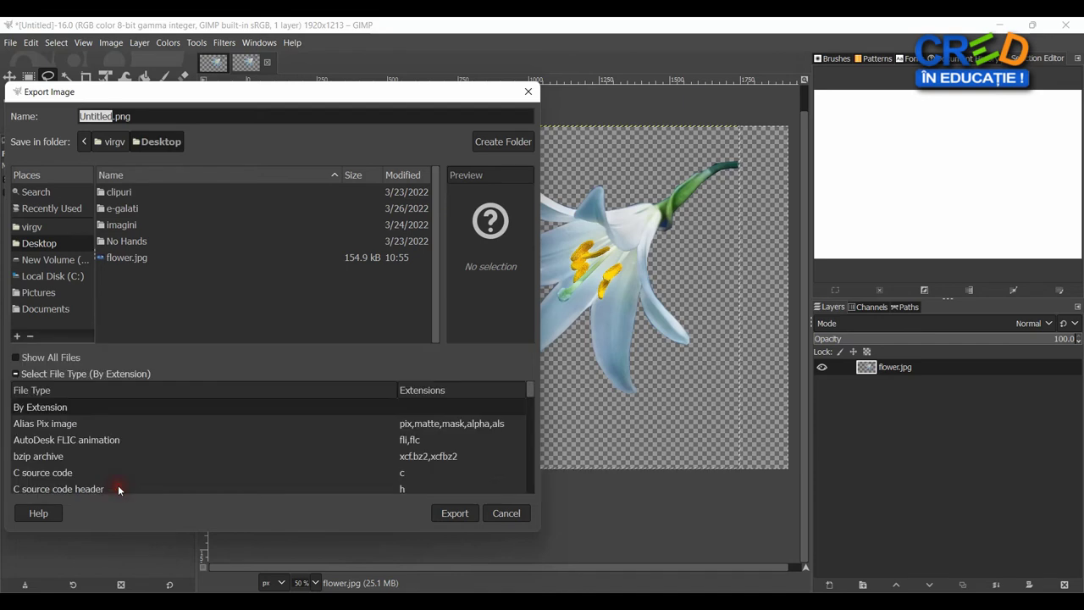
drag(530, 392, 528, 453)
click(33, 462)
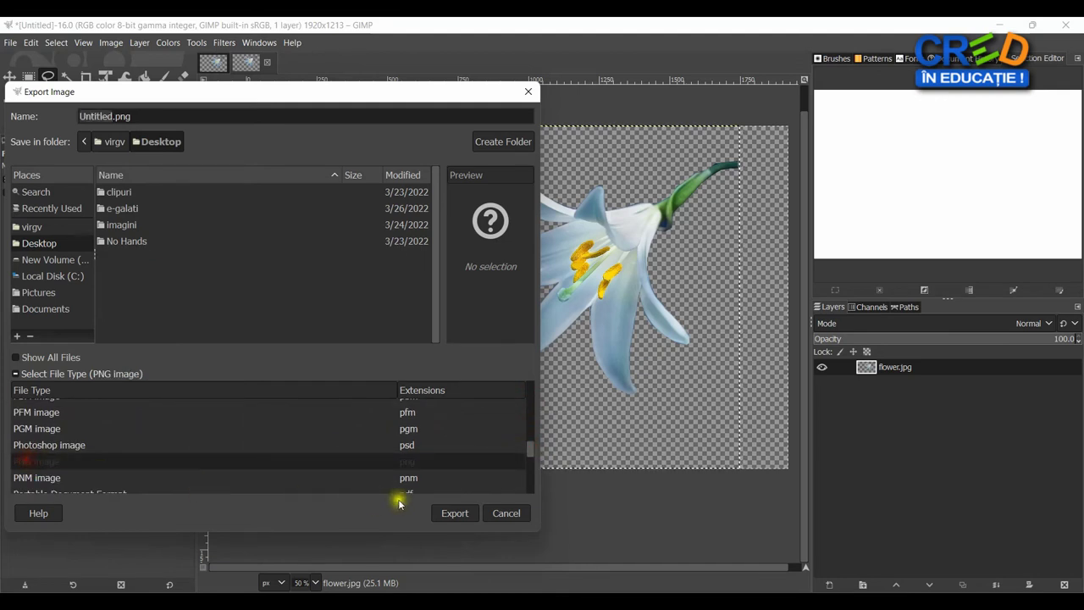
click(454, 513)
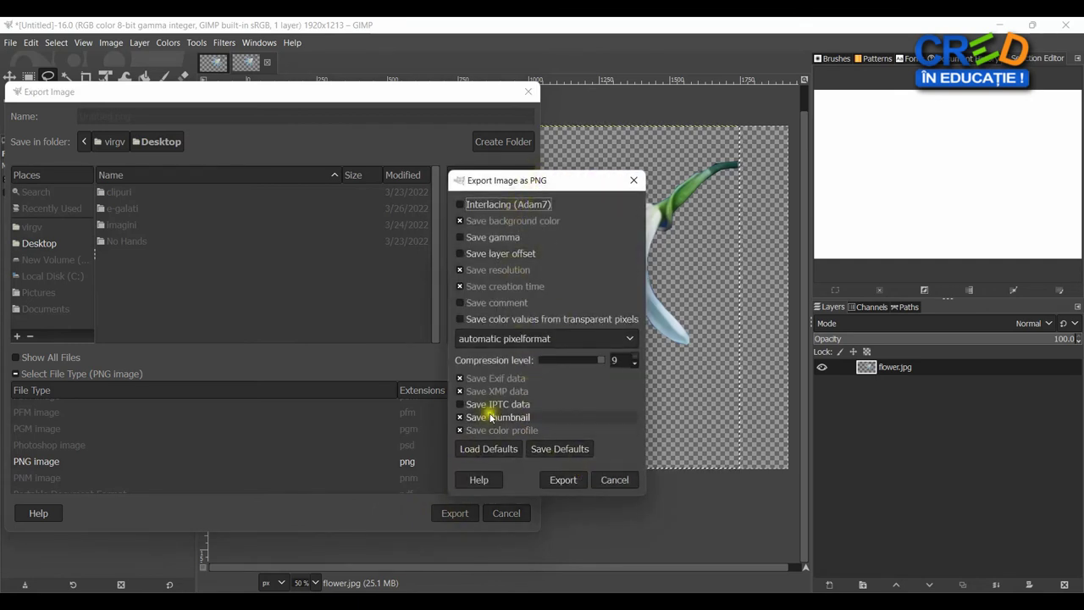
drag(588, 182, 588, 145)
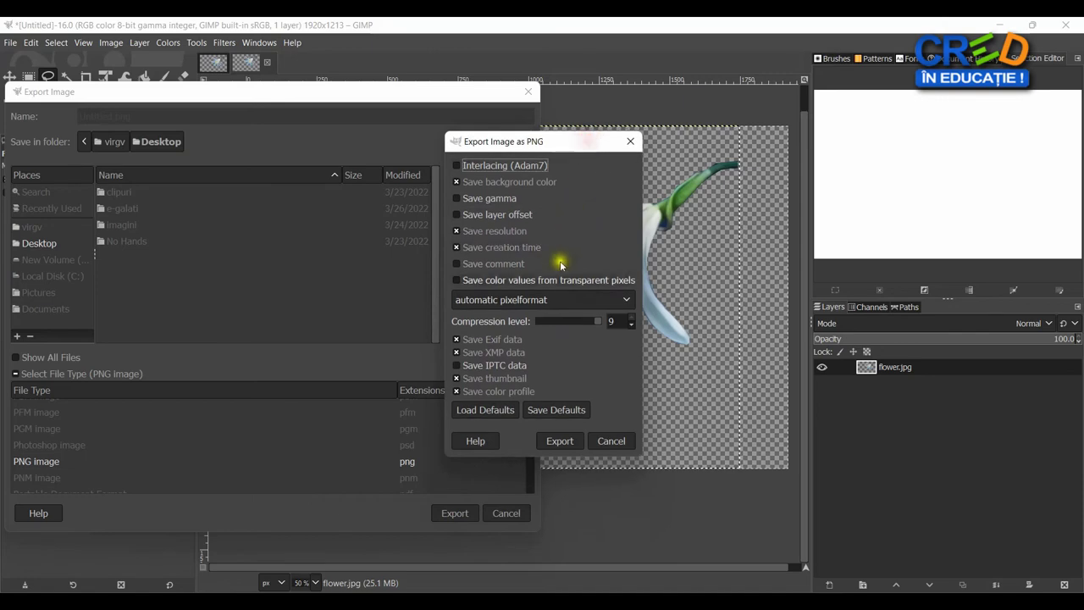
click(557, 445)
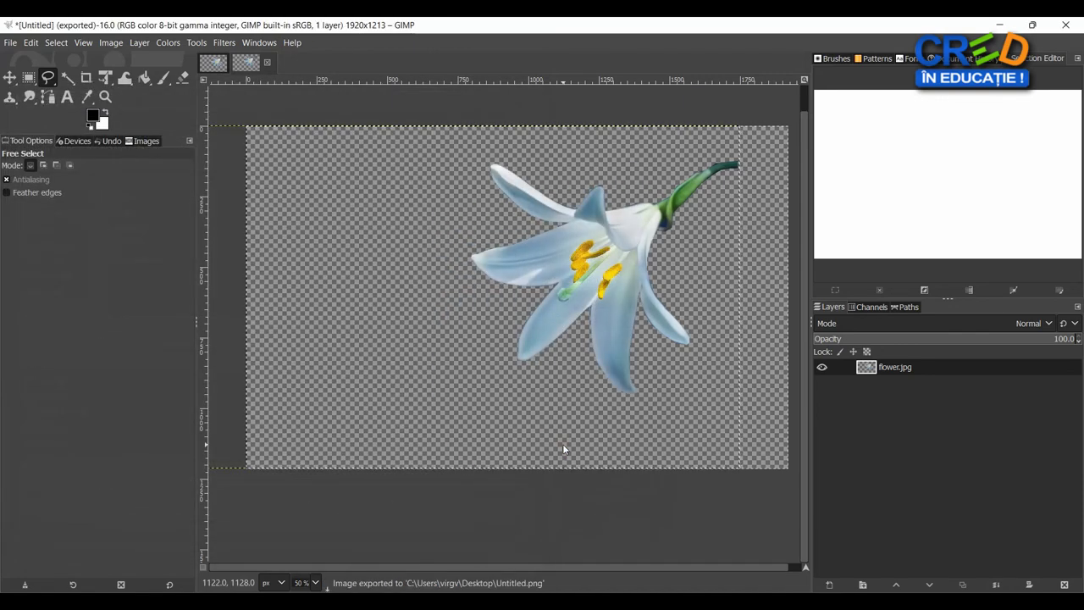
Switch to the desktop, move the exported Untitled.png to a free area and open it
click(998, 23)
drag(101, 537, 245, 68)
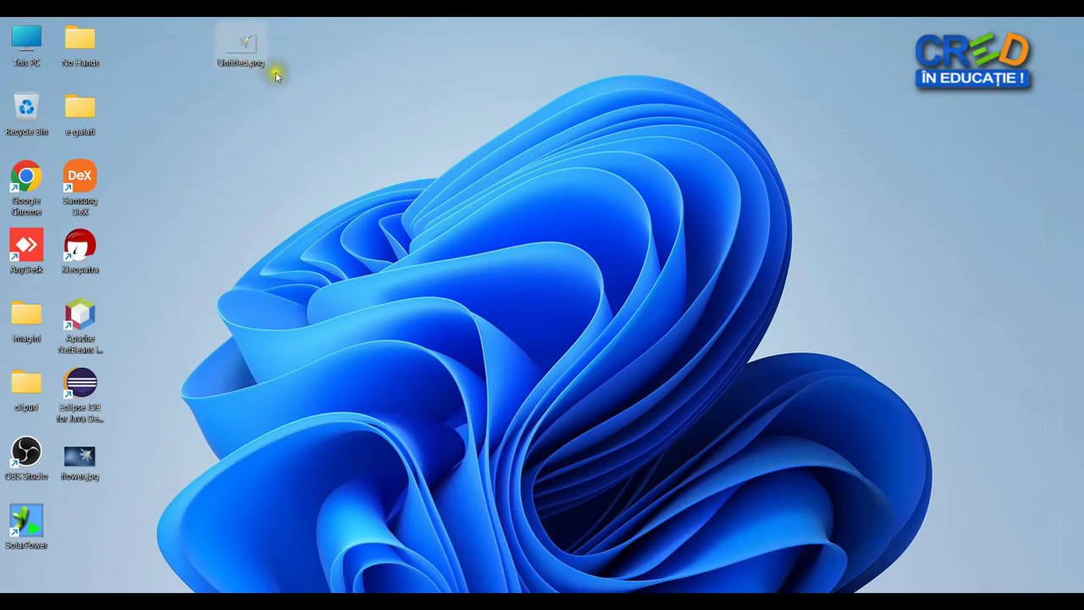
double_click(242, 48)
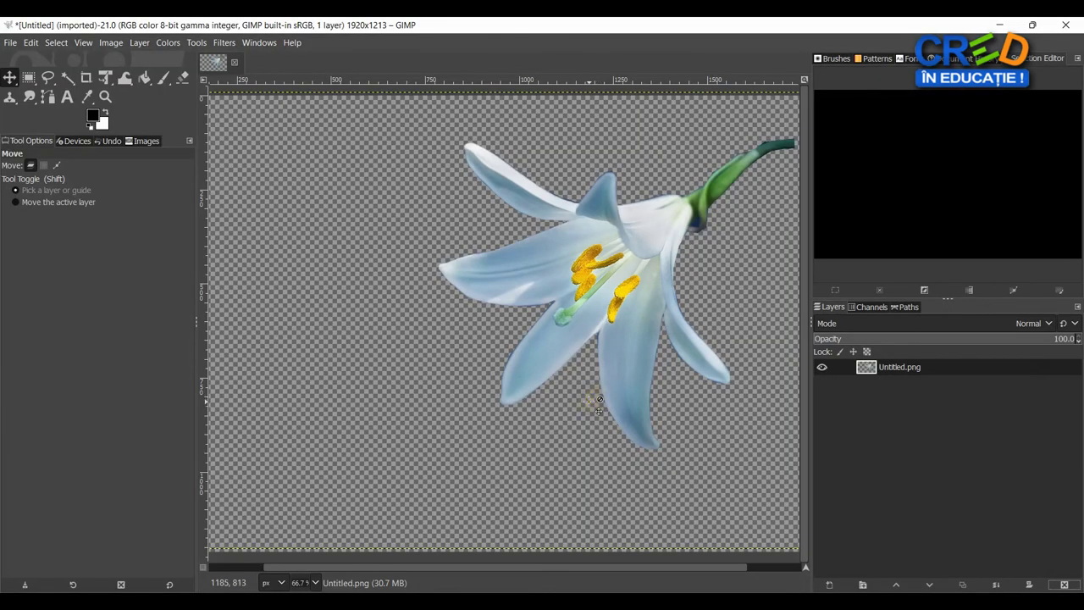
Open Picture1.png from the Pictures folder as a new layer in the flower image
click(10, 43)
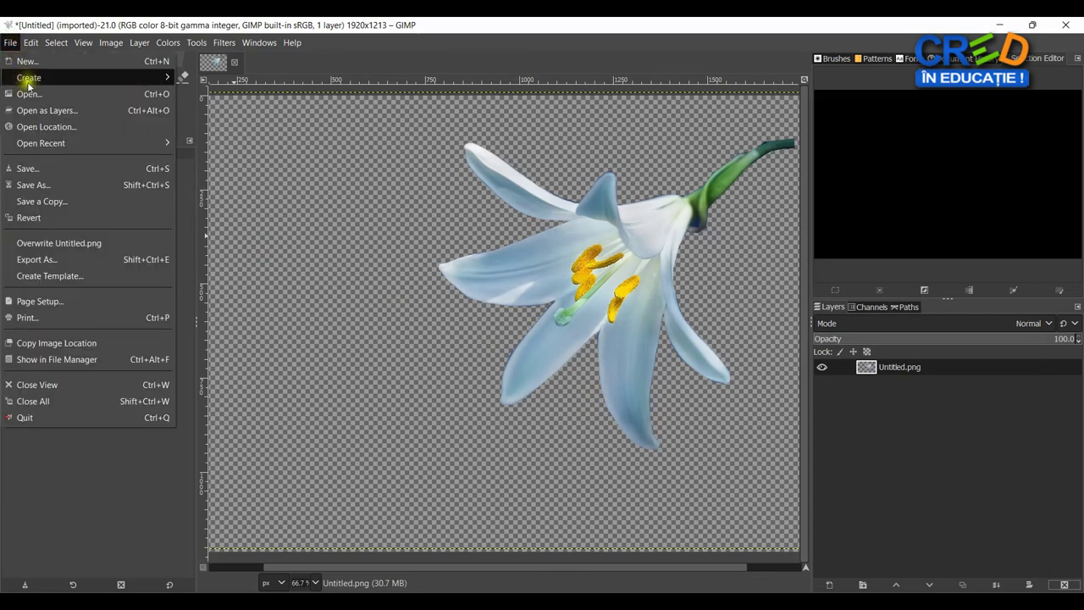
click(81, 110)
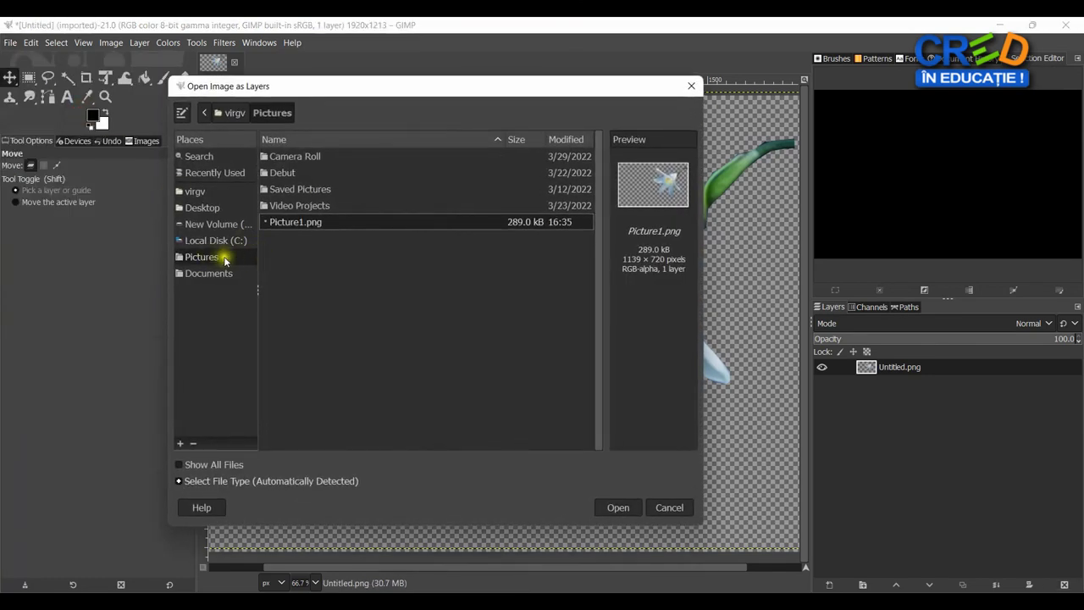
click(203, 258)
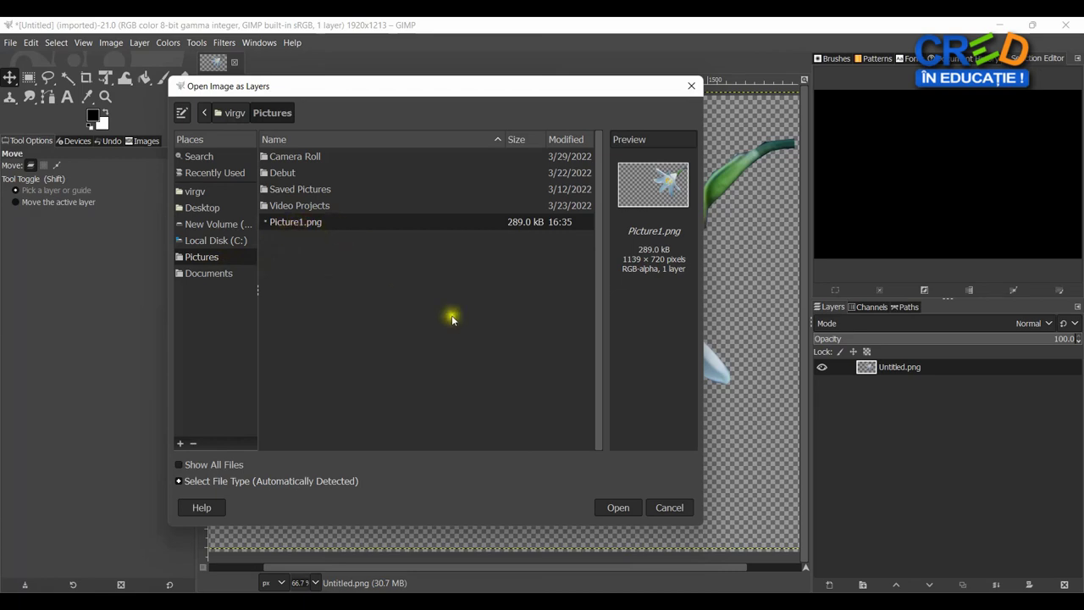
click(619, 507)
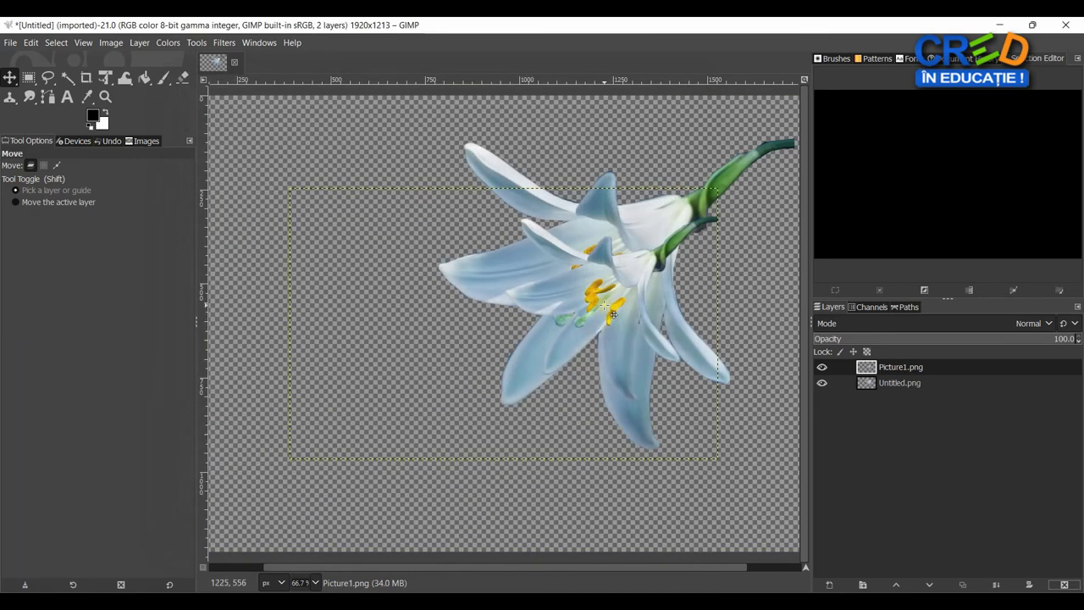
Move the small Picture1.png flower to the left of the large one, and shift the large Untitled.png flower slightly down
drag(612, 314, 360, 307)
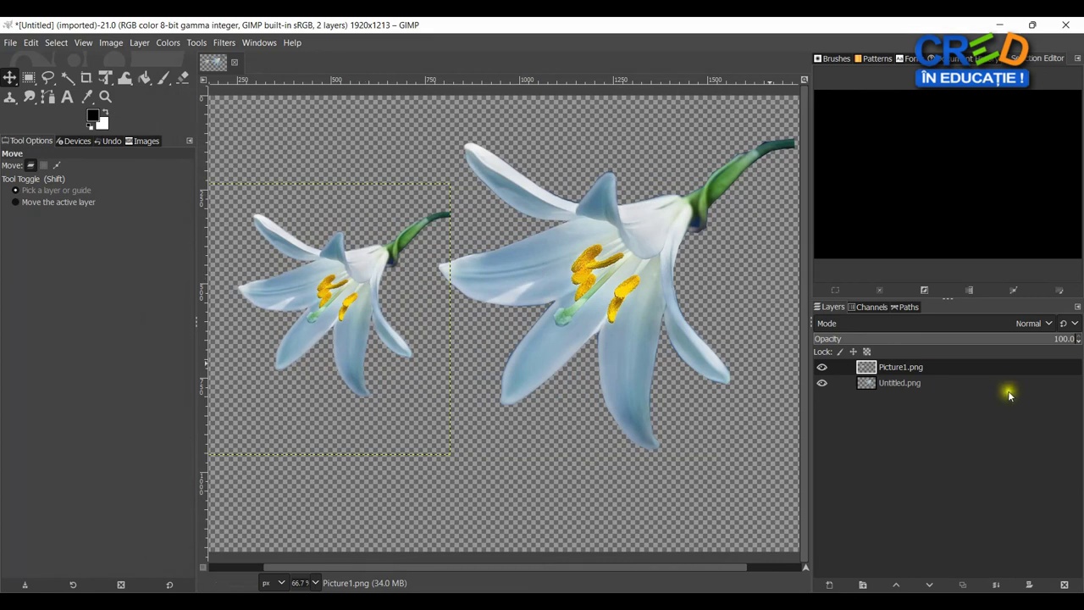
click(924, 382)
drag(599, 276, 575, 291)
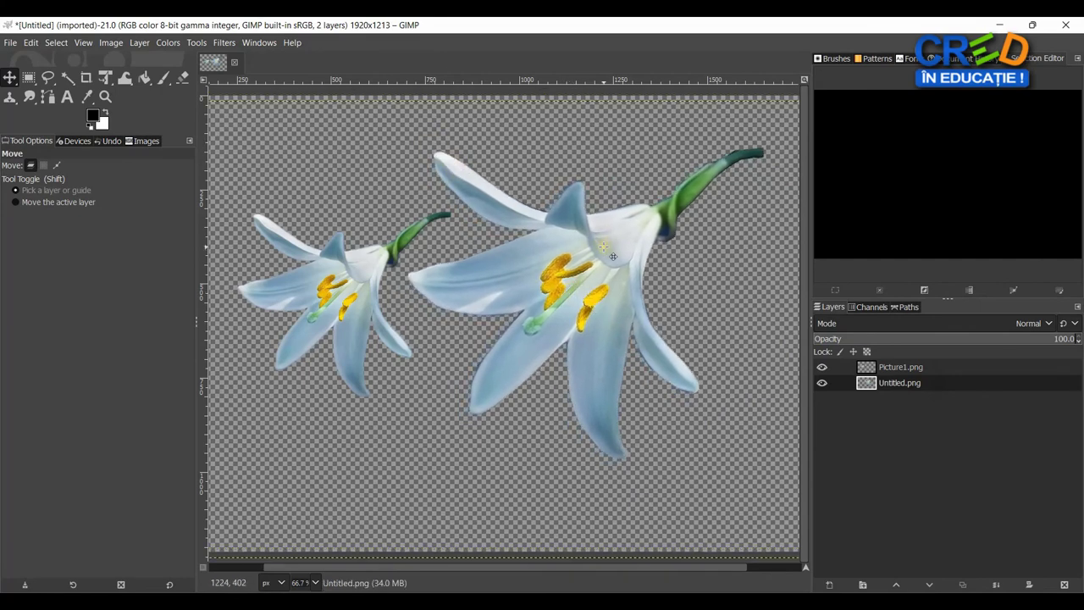
drag(588, 266, 606, 271)
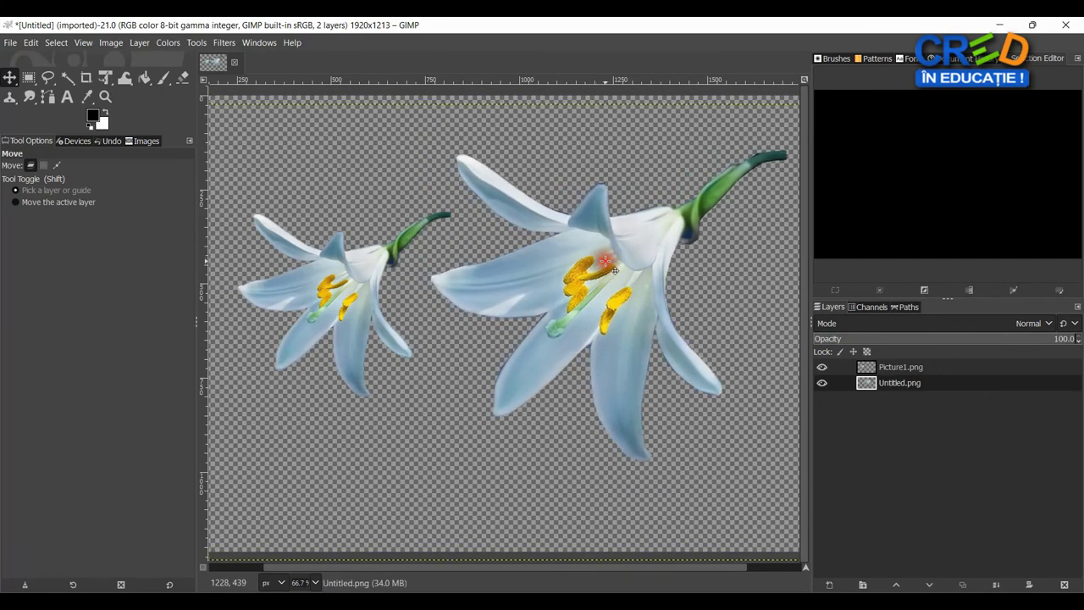